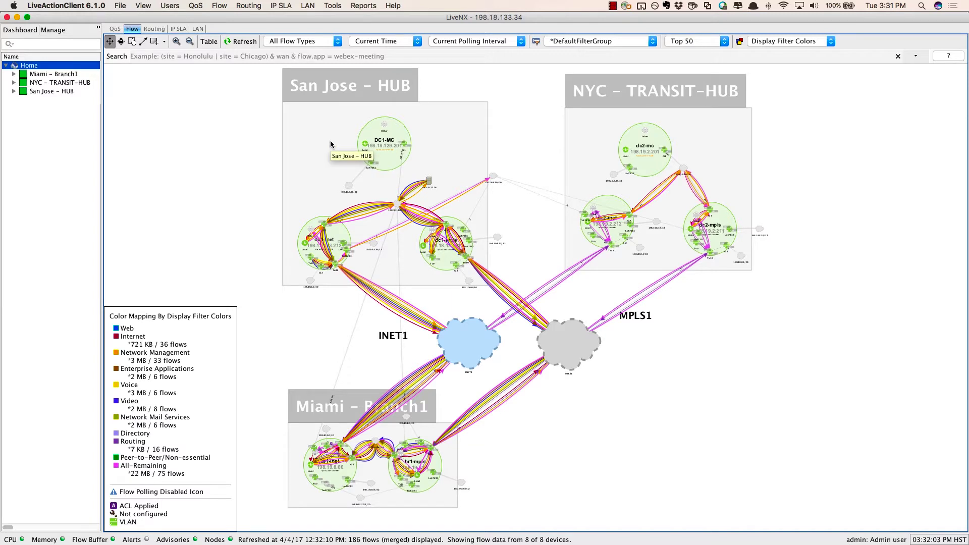
Reposition the San Jose HUB, NYC TRANSIT-HUB and Miami Branch1 site groups on the topology map
mouse_move(329, 145)
left_mouse_down()
mouse_move(314, 121)
mouse_move(336, 163)
mouse_move(323, 163)
mouse_move(332, 144)
mouse_move(334, 155)
left_mouse_up()
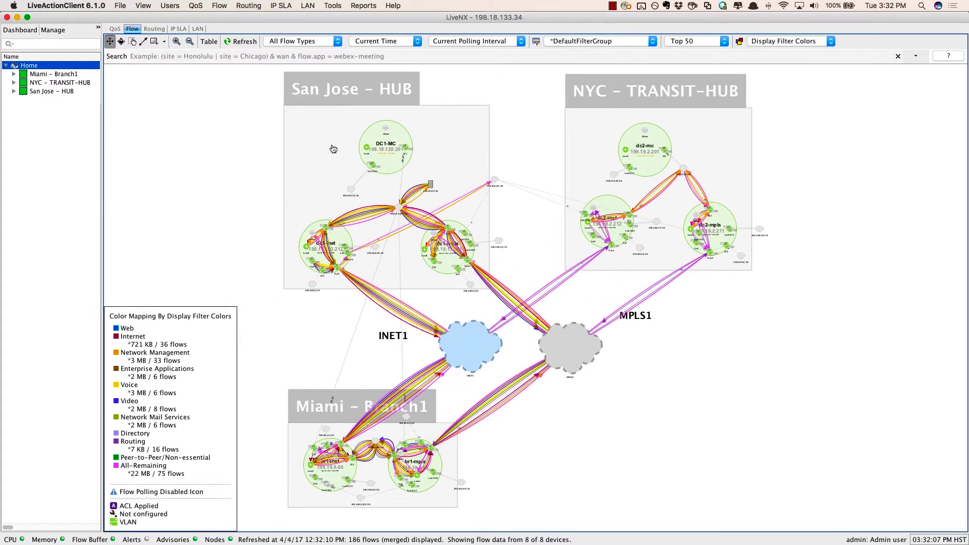
mouse_move(589, 144)
left_mouse_down()
mouse_move(574, 143)
mouse_move(607, 152)
mouse_move(589, 148)
left_mouse_up()
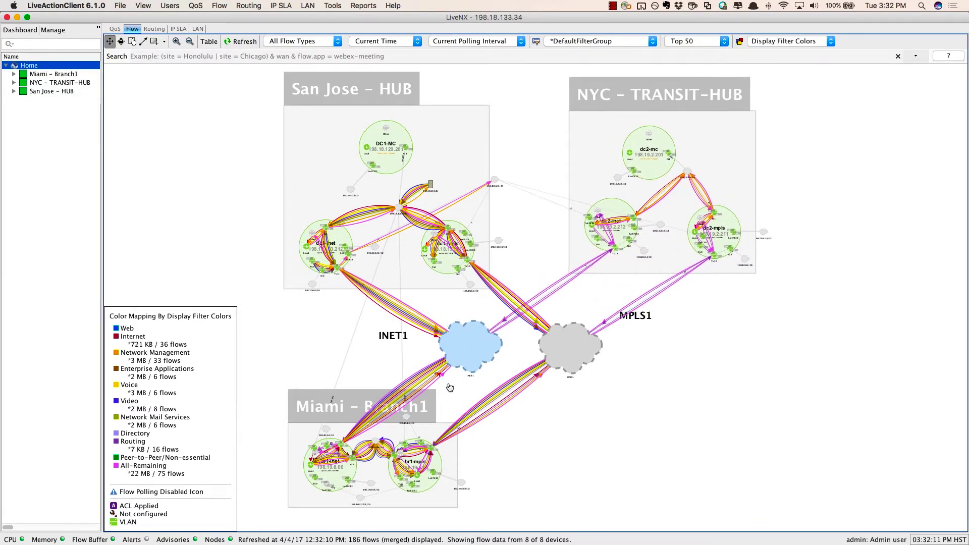
mouse_move(445, 458)
left_mouse_down()
mouse_move(460, 456)
mouse_move(425, 457)
mouse_move(458, 456)
mouse_move(444, 437)
mouse_move(444, 446)
left_mouse_up()
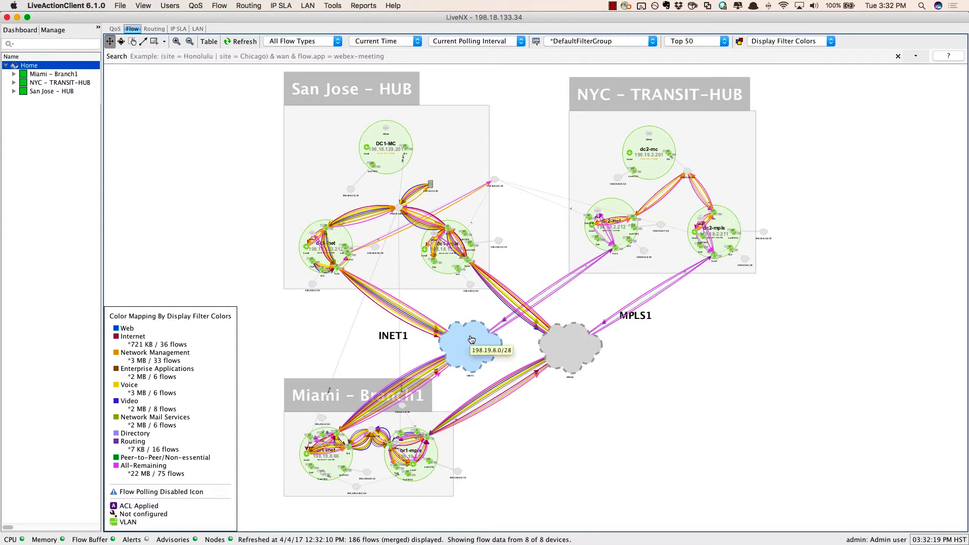
Nudge the INET1 and MPLS1 clouds upward and spread out all open windows
left_click_drag(465, 345, 464, 341)
left_click_drag(560, 345, 561, 339)
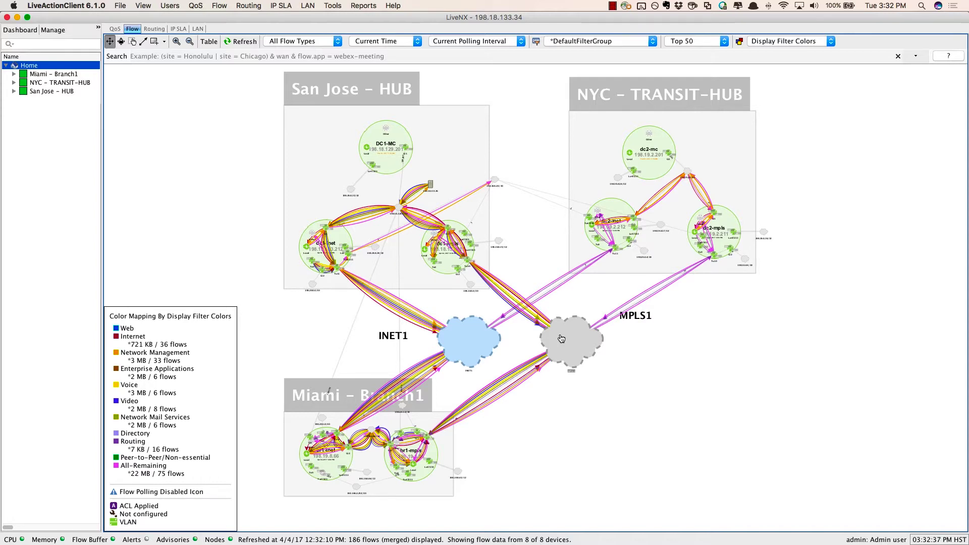
key("ctrl+Up")
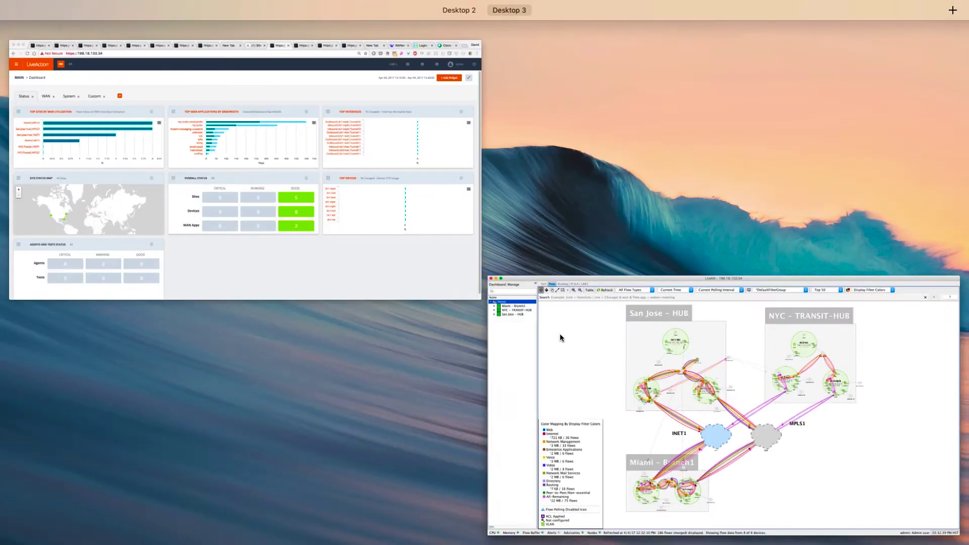
In Chrome, go to Configure > APIC-EM Management, showing controller 198.18.129.100 with user admin
left_click(361, 216)
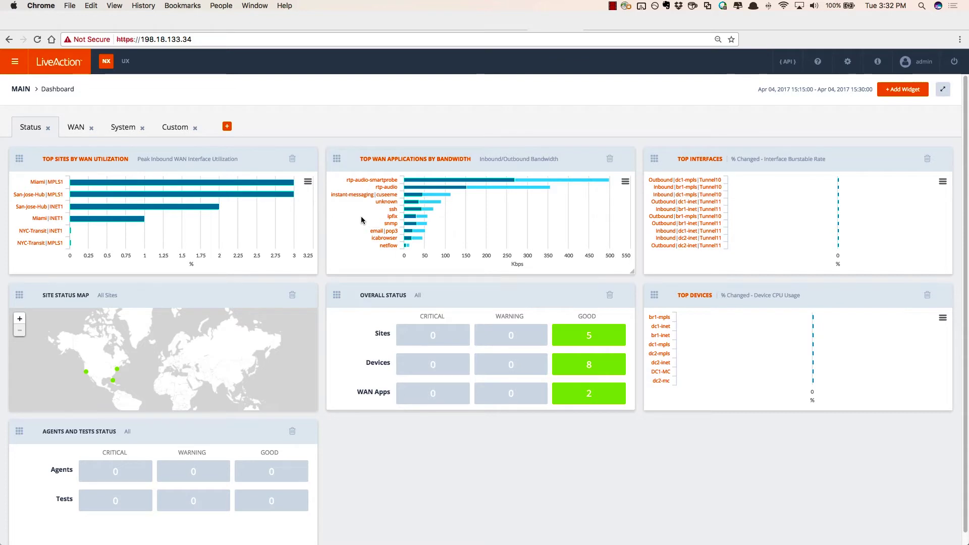
left_click(16, 63)
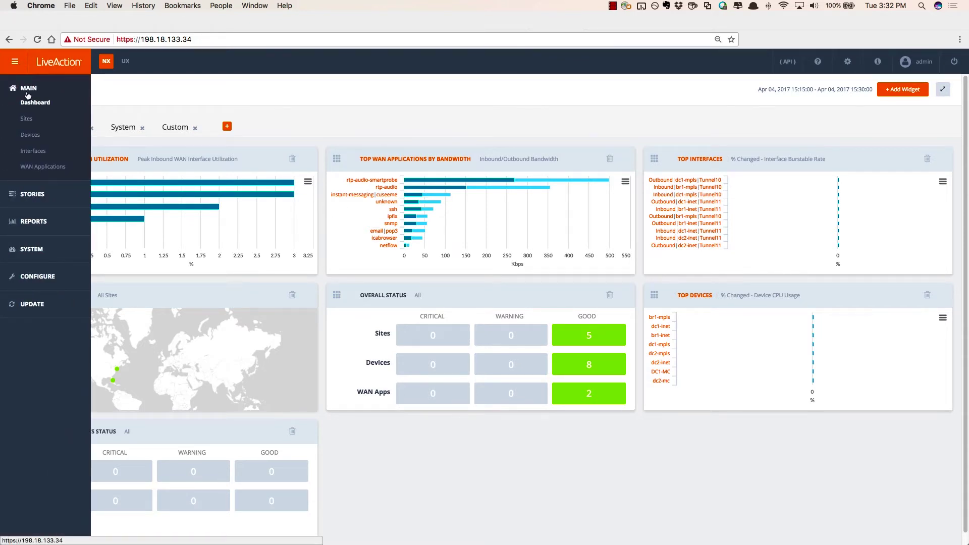
left_click(39, 276)
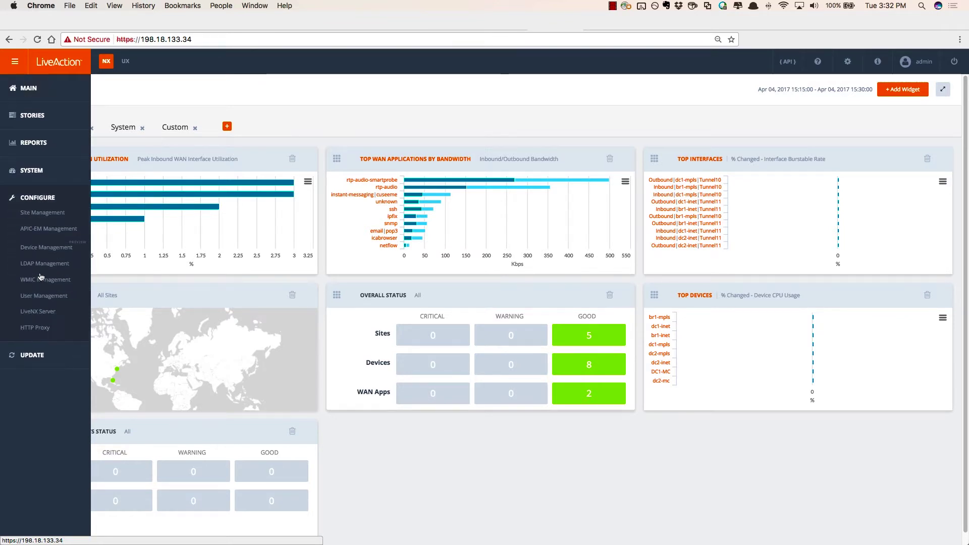
left_click(36, 230)
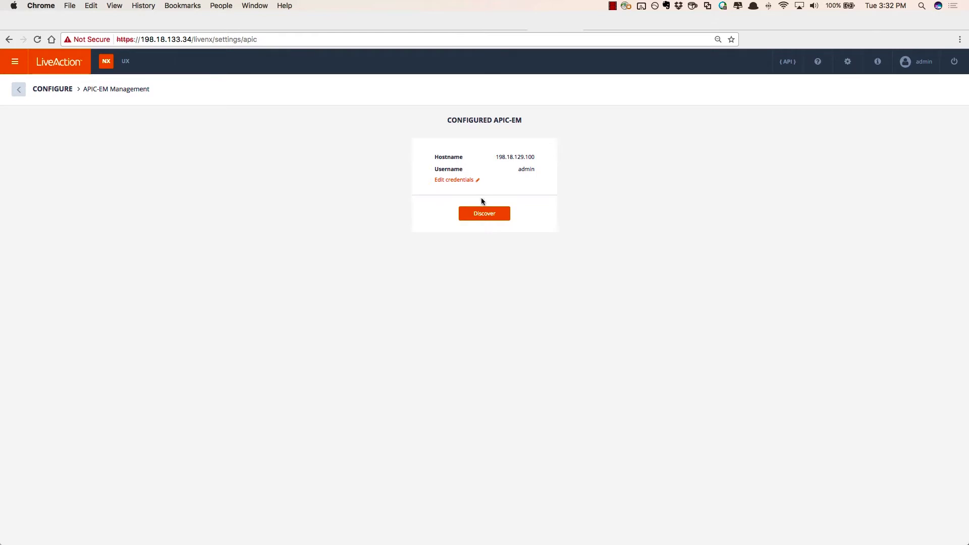
Run APIC-EM discovery, which finds the br2-wan router at 198.19.8.67
left_click(483, 212)
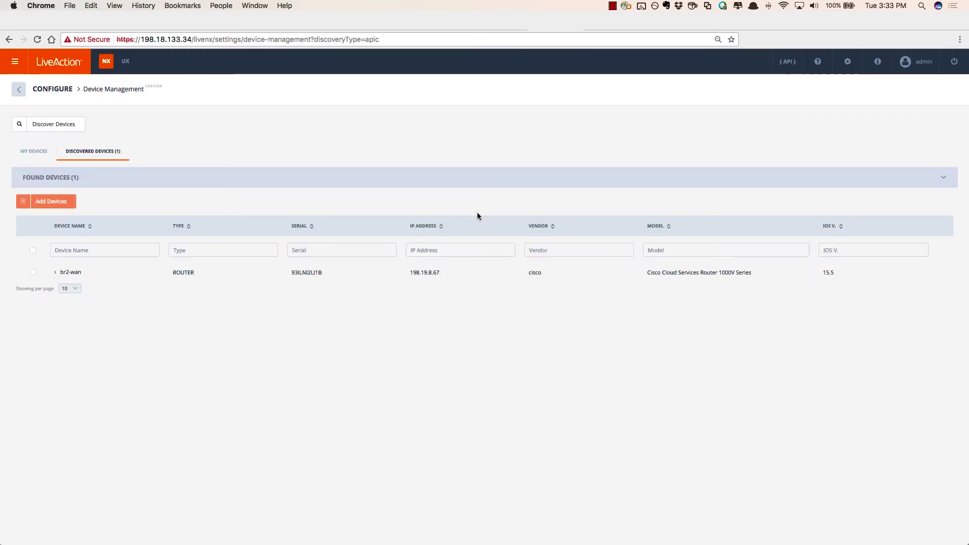
Expand br2-wan's settings, review its site CIDRs, and assign it to a new Chicago group
left_click(56, 275)
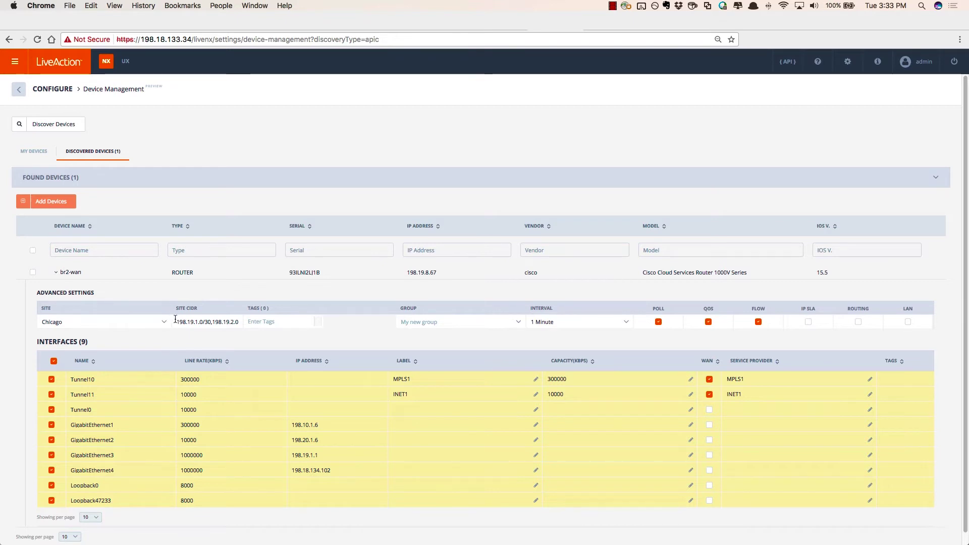
left_click_drag(176, 322, 242, 320)
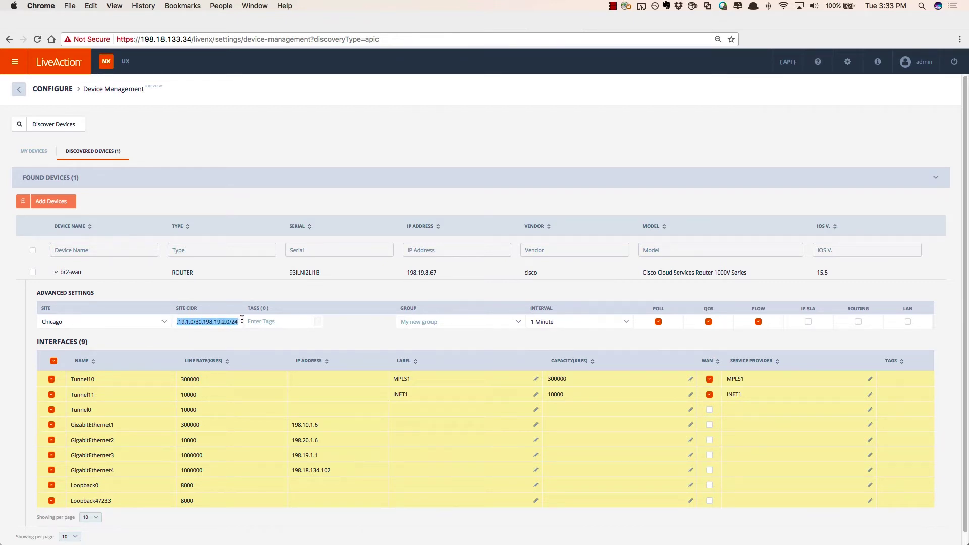
left_click(455, 321)
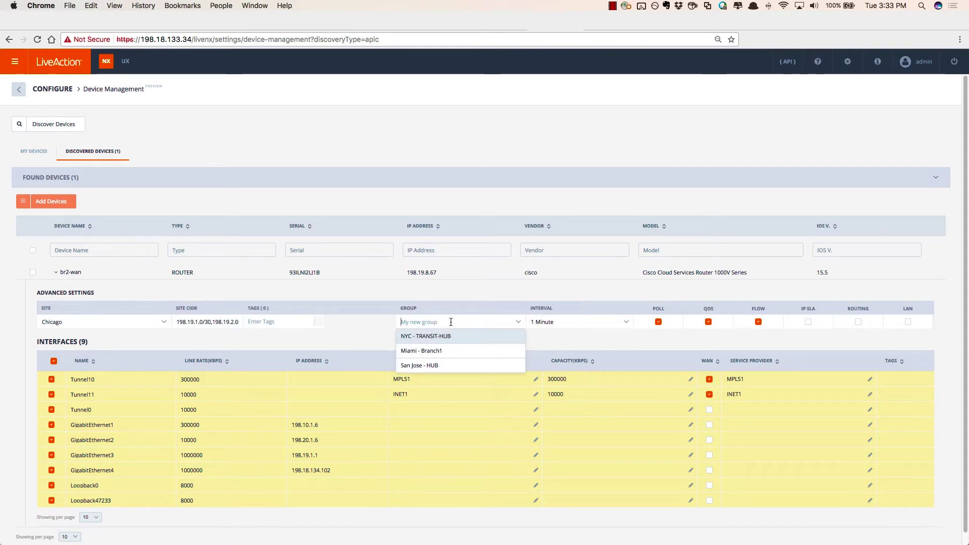
type("Chi")
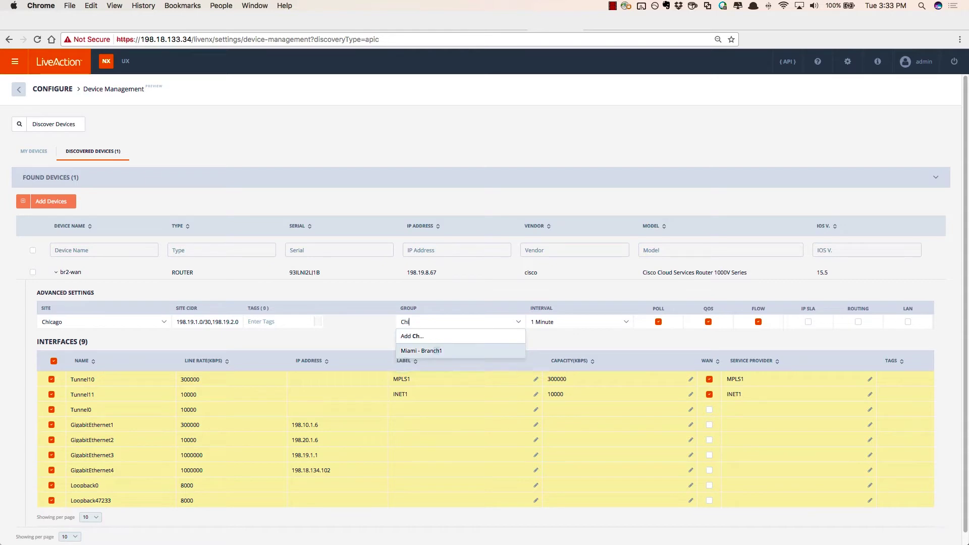
type("cago")
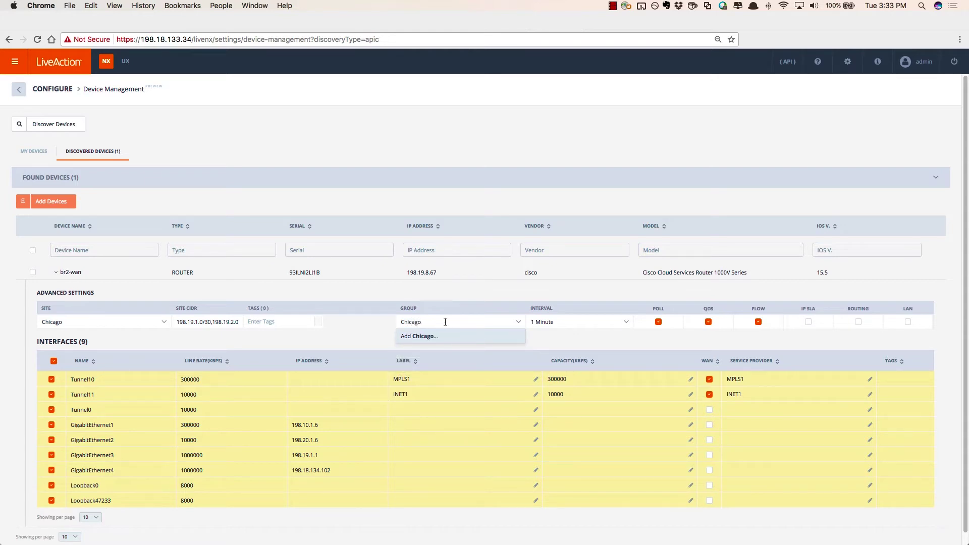
left_click(425, 336)
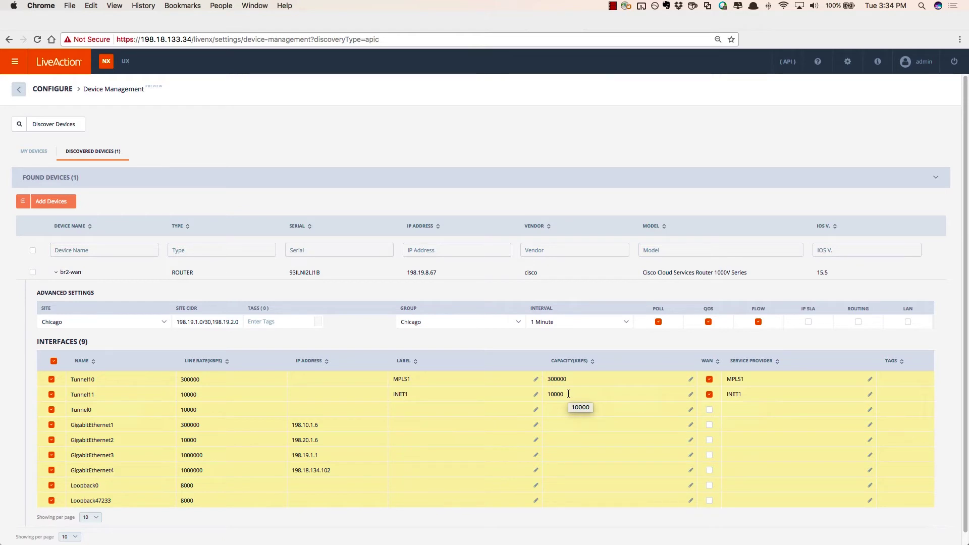
Select br2-wan in Discovered Devices and add it to LiveNX
left_click(34, 273)
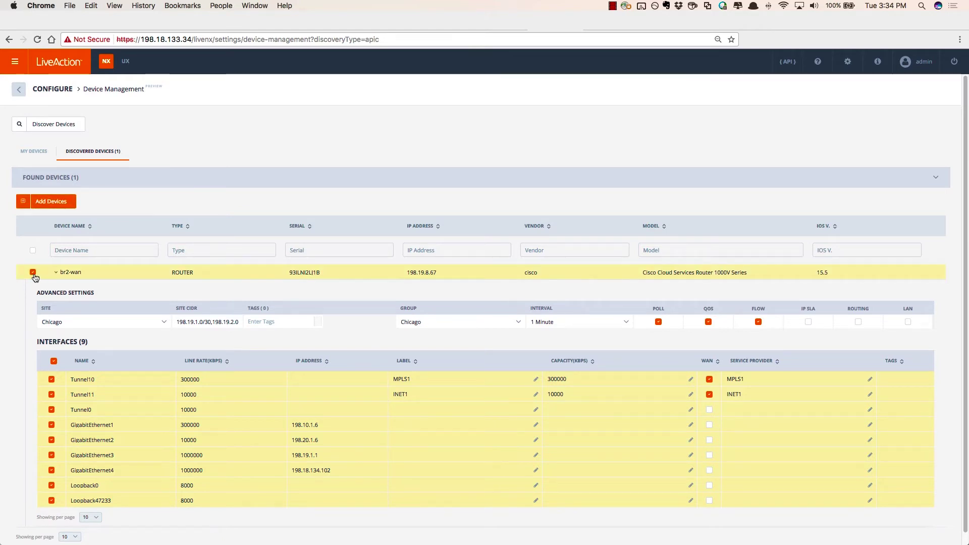
left_click(52, 202)
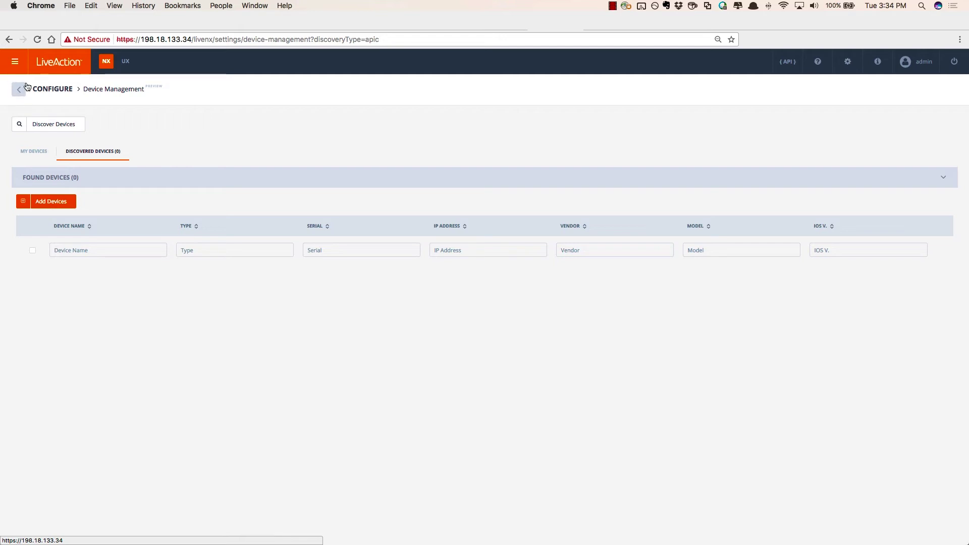
Open the Main > Devices list and highlight br2-wan's Chicago group entry
left_click(14, 61)
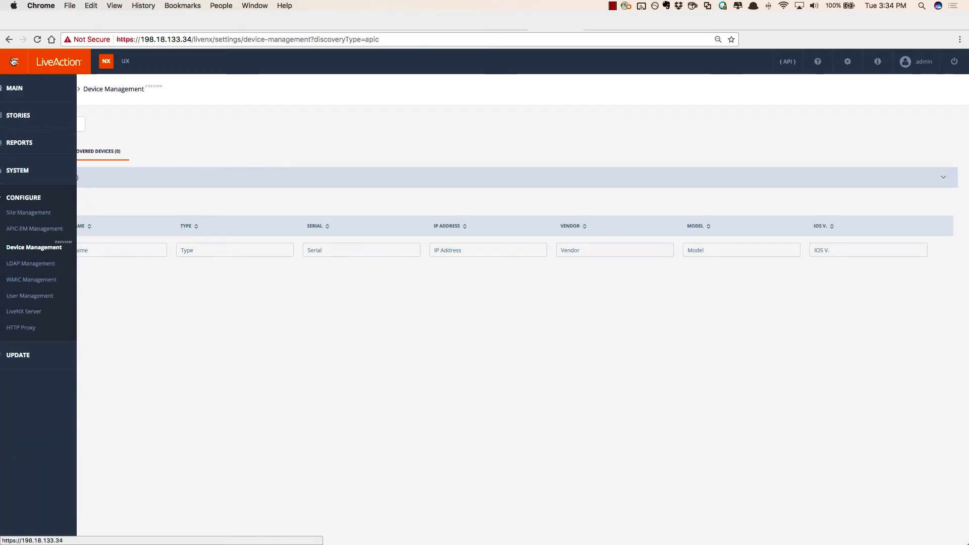
left_click(26, 93)
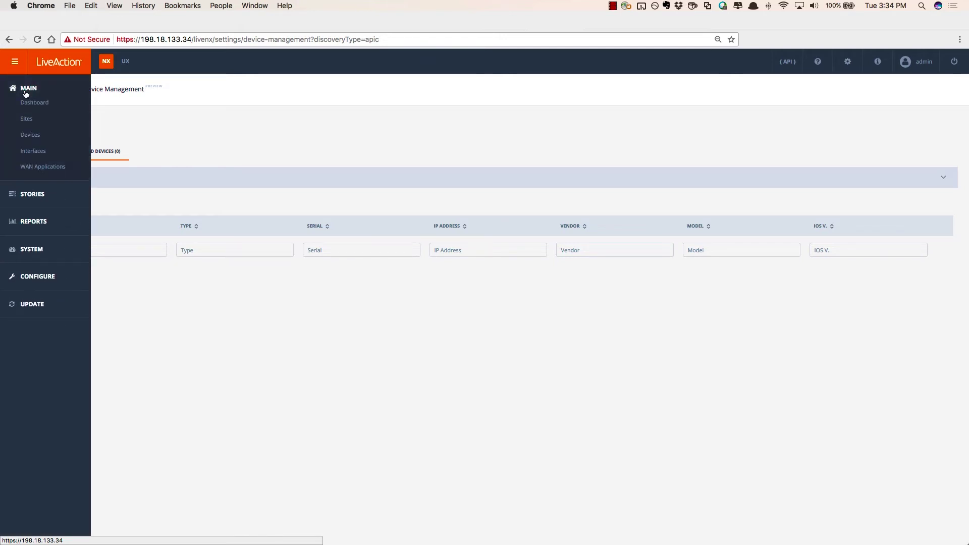
left_click(30, 137)
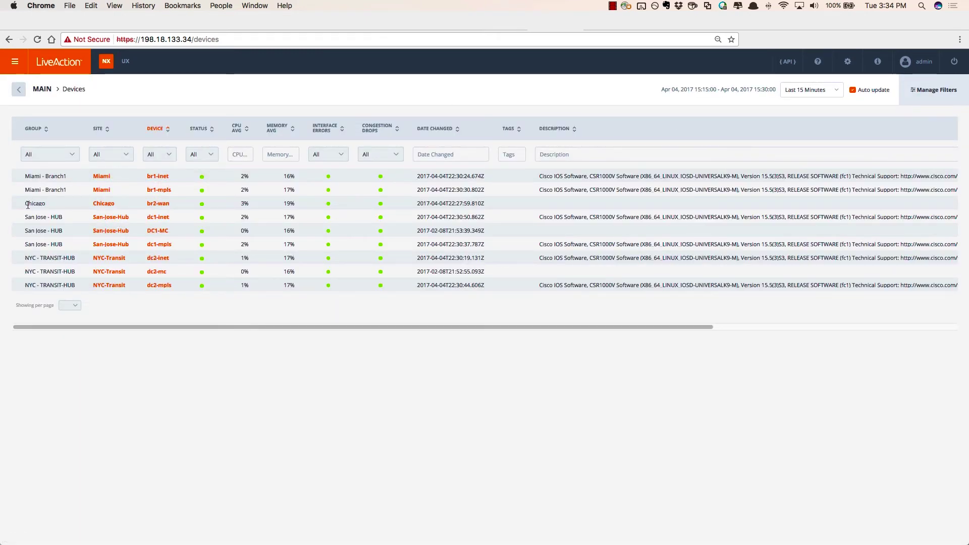
double_click(34, 204)
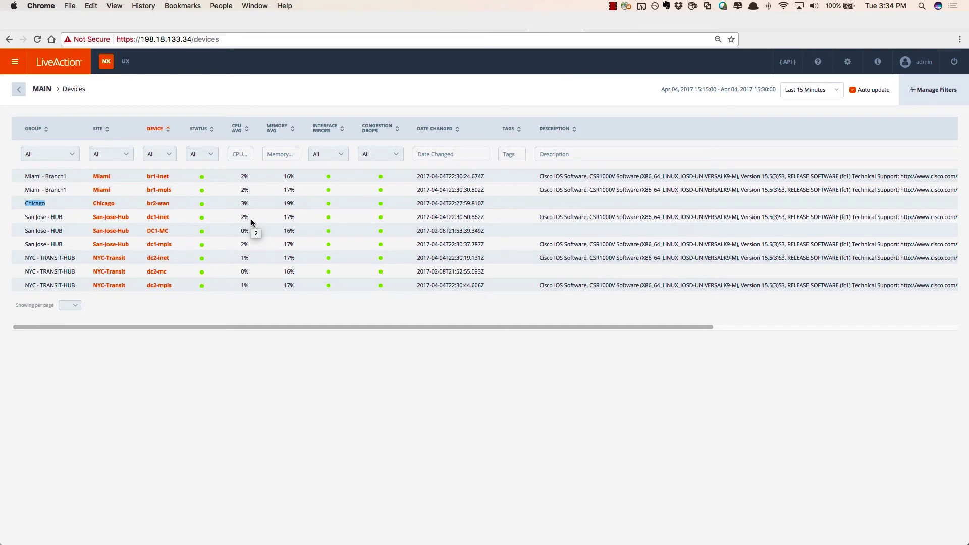
key("ctrl+Up")
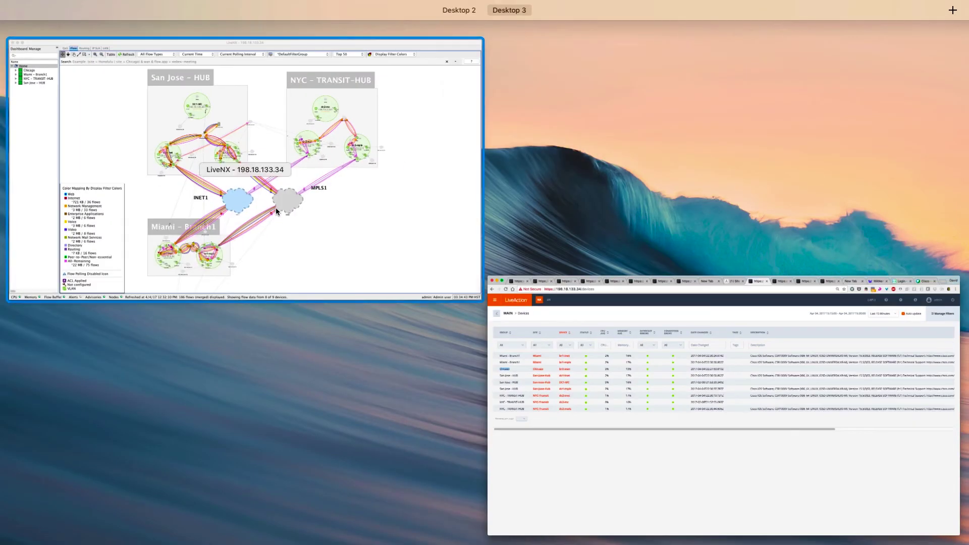
In the client, place the Chicago site beside MPLS1, expand it to show br2-wan, and zoom in
left_click(276, 209)
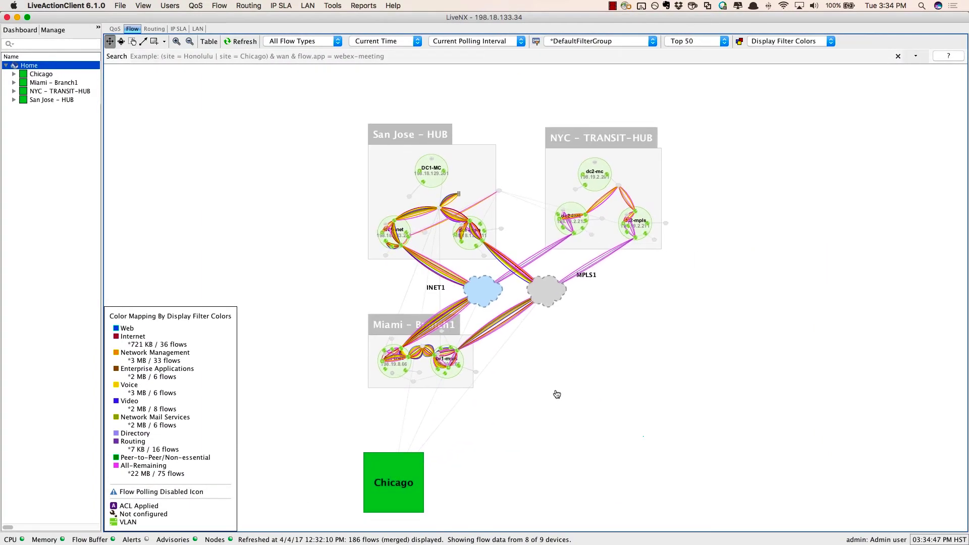
left_click_drag(403, 474, 576, 341)
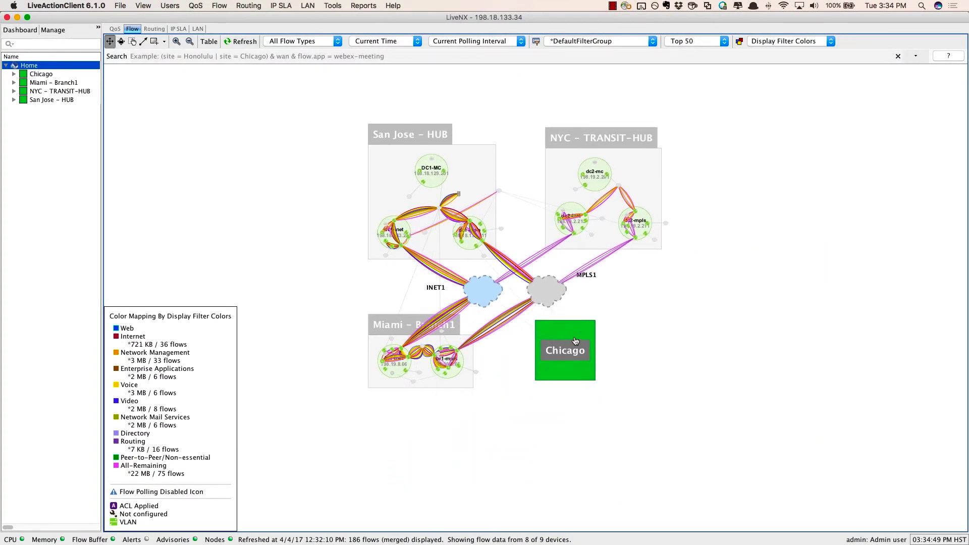
double_click(562, 332)
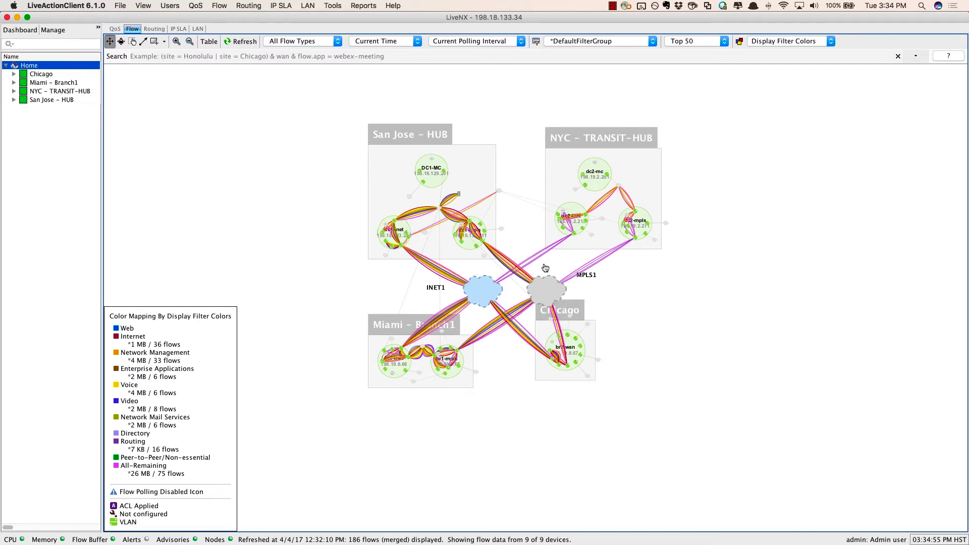
scroll(608, 315, "up", 1)
scroll(655, 336, "up", 2)
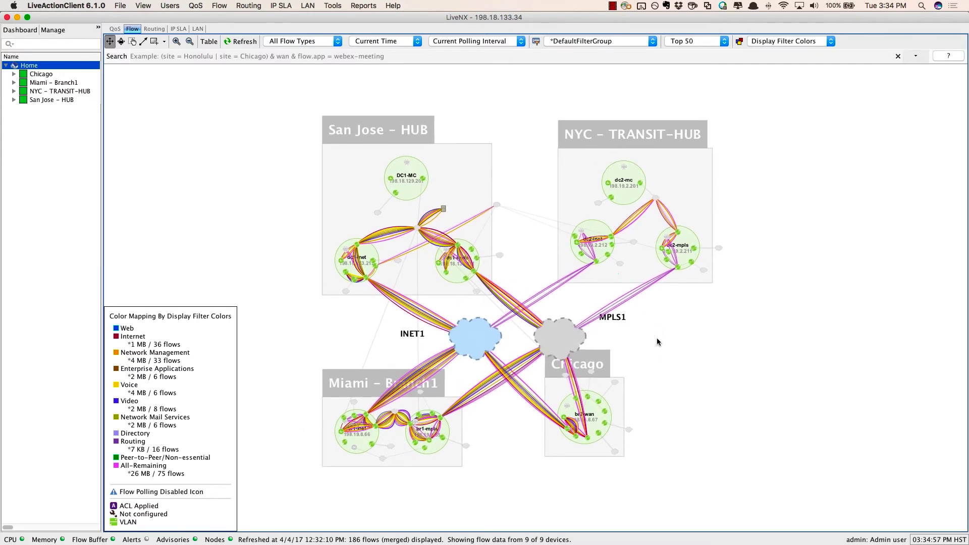
scroll(666, 348, "up", 1)
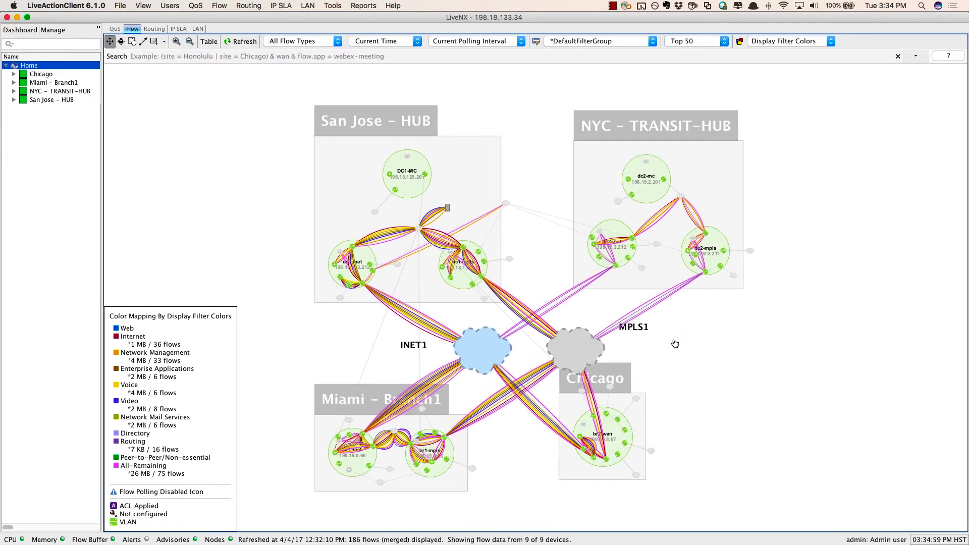
left_click_drag(679, 354, 691, 354)
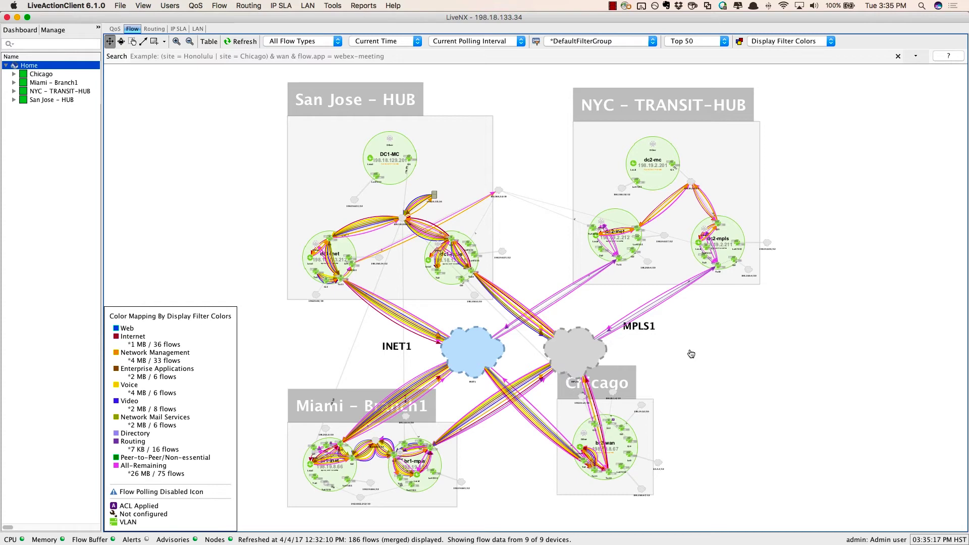
Return to Chrome and open Stories > Site to Site Analysis to view the outbound utilization chord diagram
key("ctrl+Up")
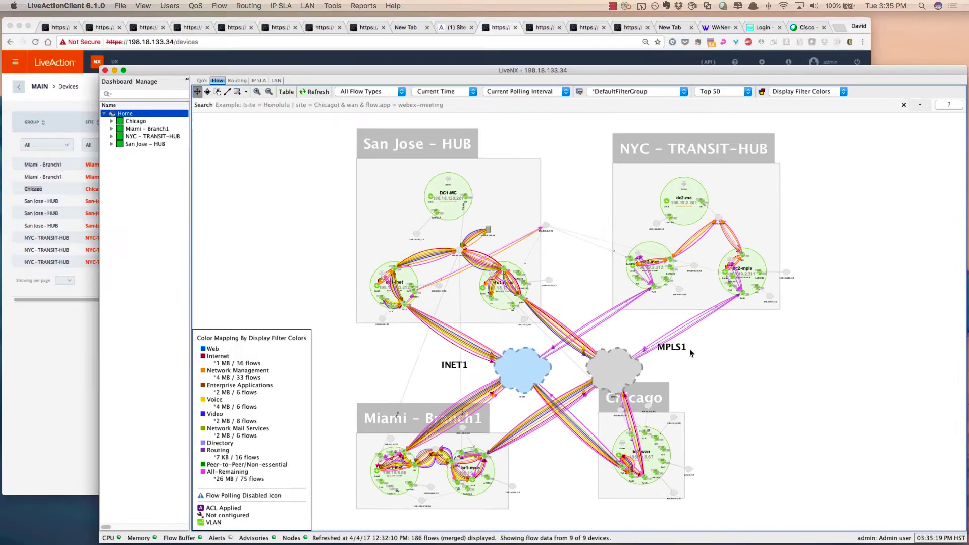
left_click(418, 244)
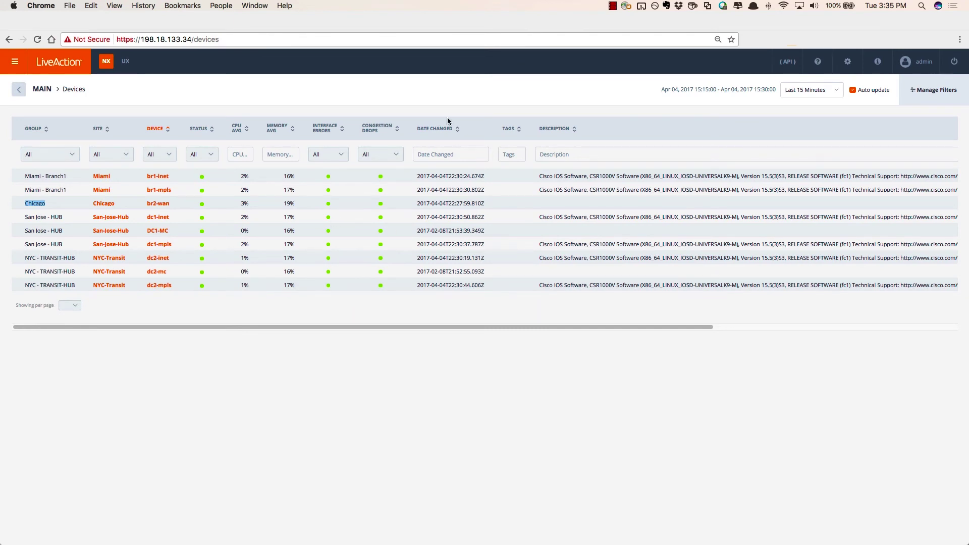
left_click(16, 62)
left_click(33, 195)
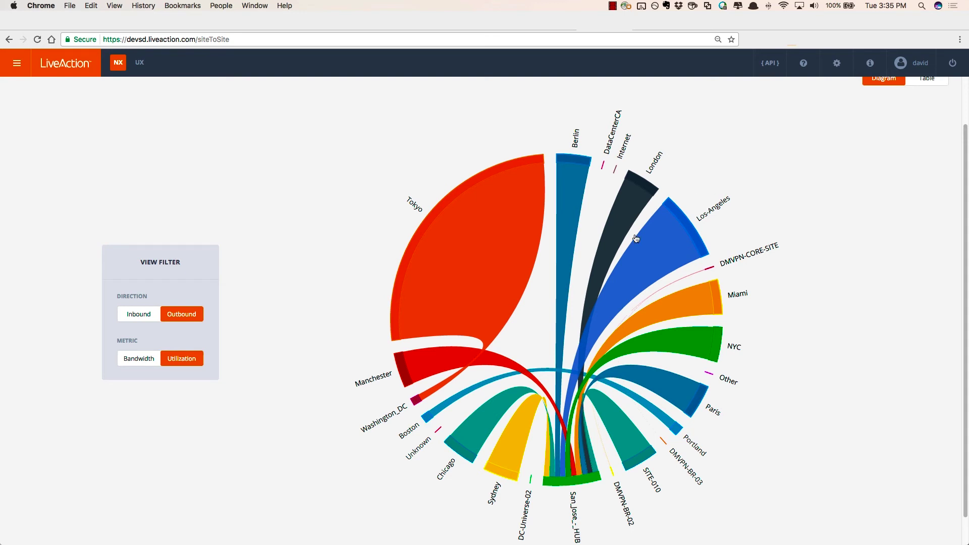
Check the Los-Angeles chord's utilization and drill into Los_Angeles to San_Jose_-_HUB traffic
mouse_move(655, 255)
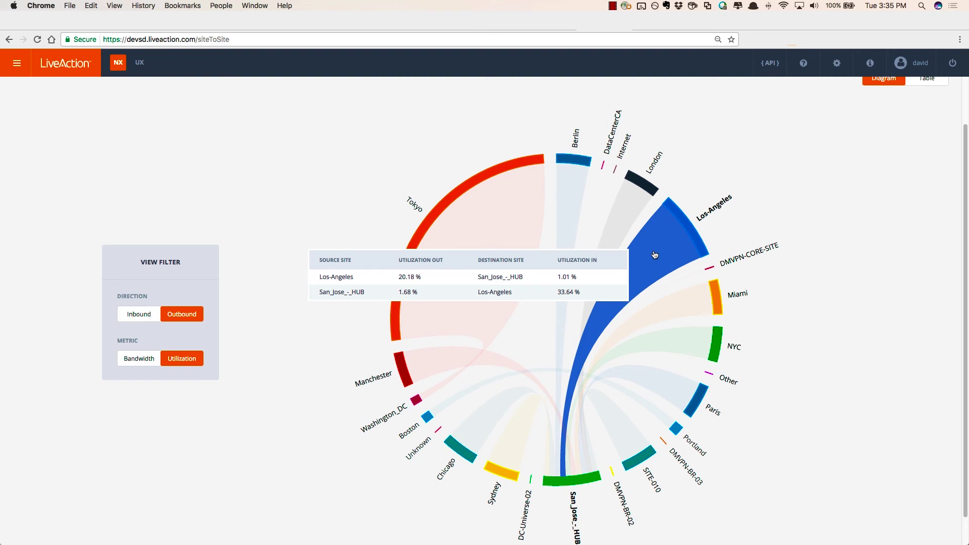
left_click(656, 31)
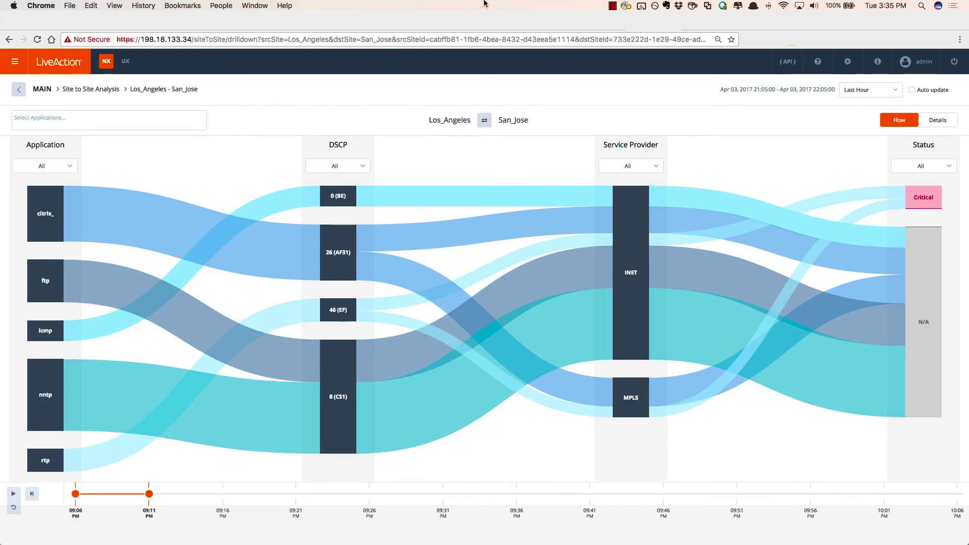
Dismiss the application filter without choosing any, then play the flow timeline forward through the hour
left_click(187, 126)
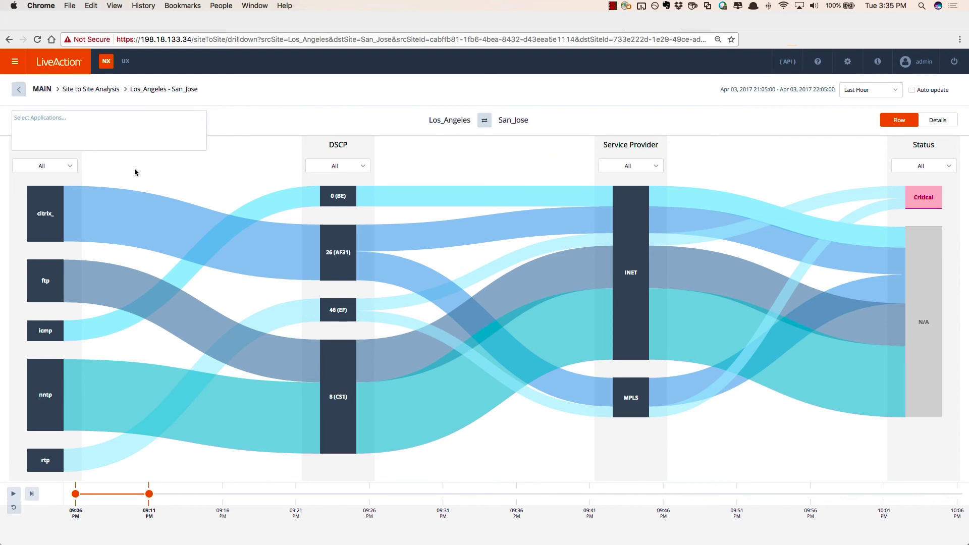
left_click(111, 164)
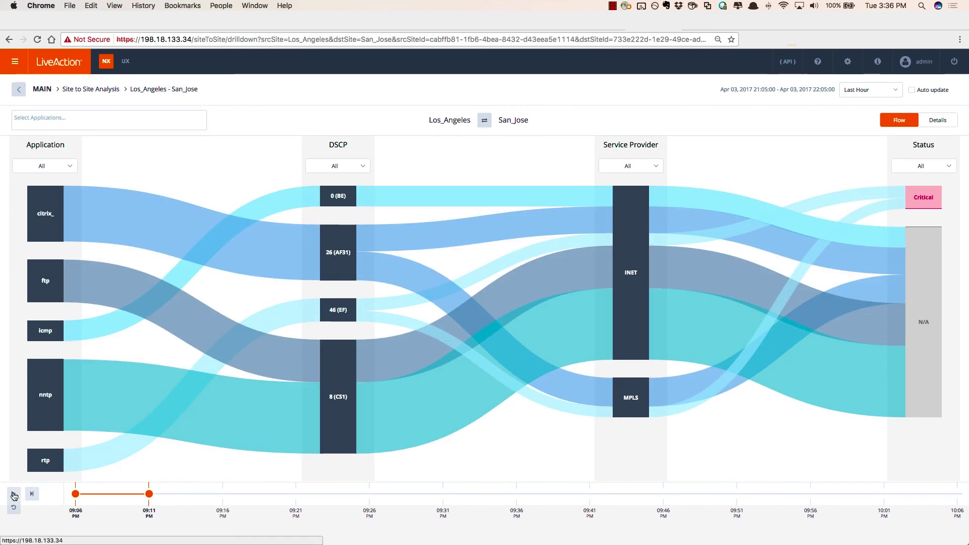
left_click(13, 495)
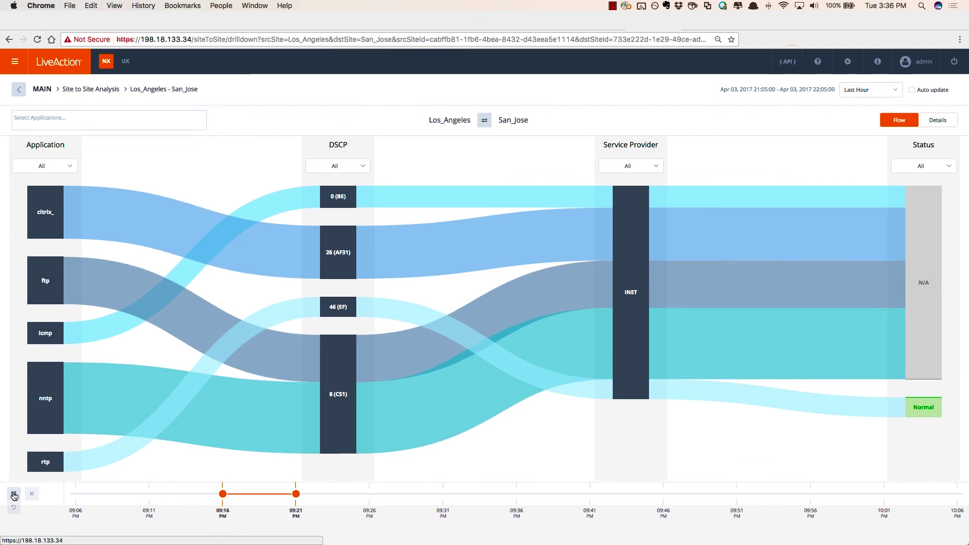